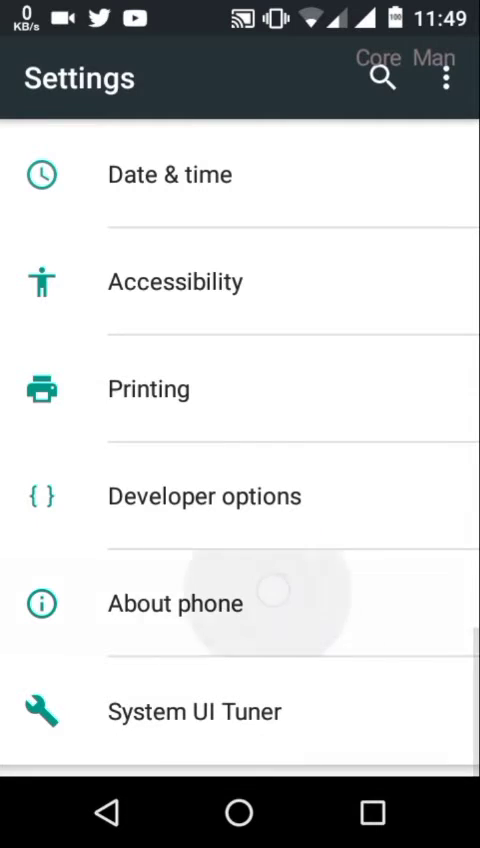
{"action": "scroll", "coordinate": [308, 529], "scroll_direction": "down", "scroll_amount": 5}
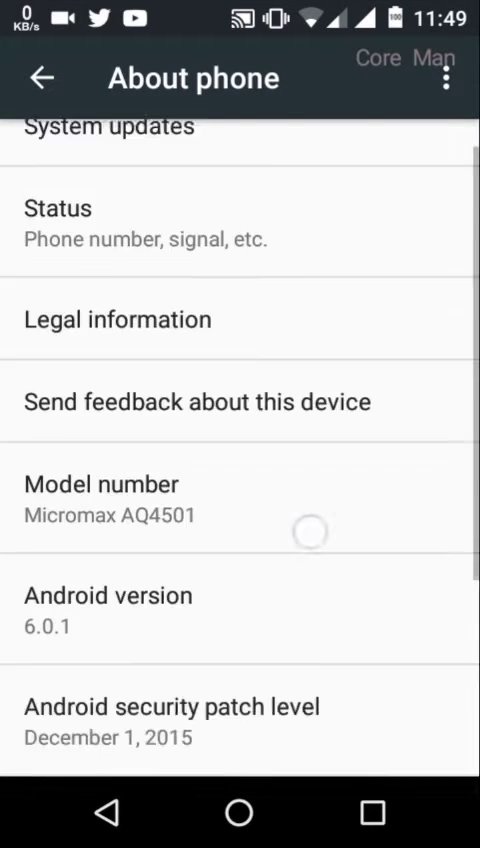
{"action": "scroll", "coordinate": [240, 450], "scroll_direction": "up", "scroll_amount": 2}
{"action": "left_click_drag", "start_coordinate": [51, 382], "coordinate": [40, 454]}
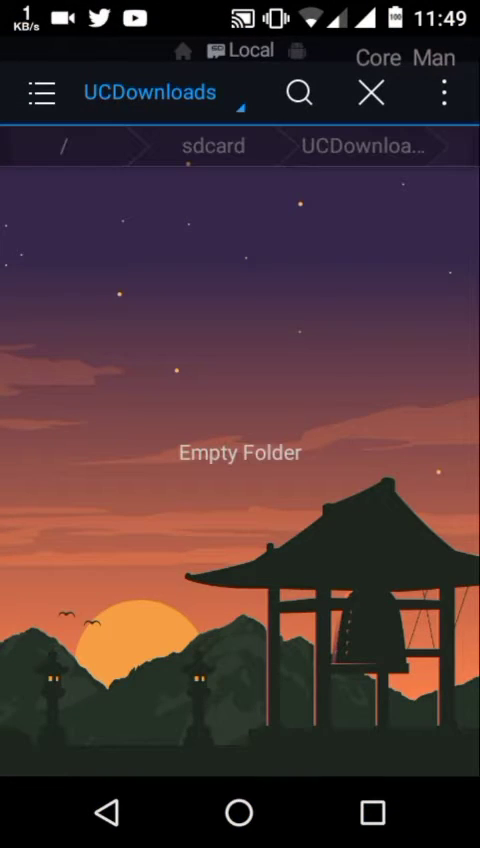
Scroll the UCDownloads folder grid until the SPROUT4-OTA zip comes into view
{"action": "left_click_drag", "start_coordinate": [340, 575], "coordinate": [340, 425]}
{"action": "scroll", "coordinate": [340, 425], "scroll_direction": "down", "scroll_amount": 10}
{"action": "scroll", "coordinate": [240, 450], "scroll_direction": "down", "scroll_amount": 5}
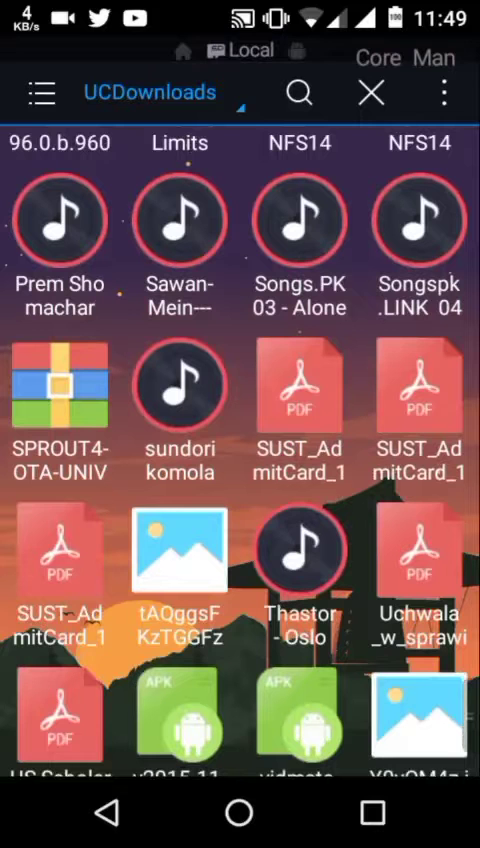
Reveal the full SPROUT4-OTA-UNIVERSAL-MMB29K file name via Rename, then go to About phone
{"action": "left_click", "coordinate": [60, 400]}
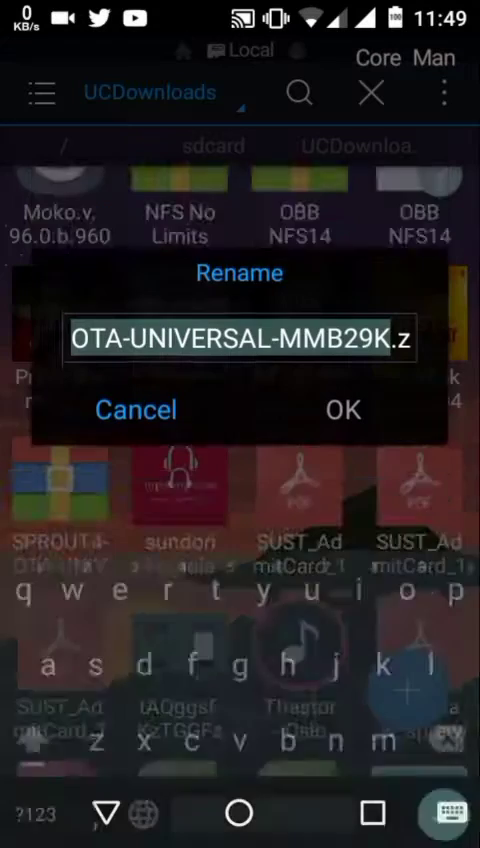
{"action": "left_click_drag", "start_coordinate": [120, 245], "coordinate": [330, 250]}
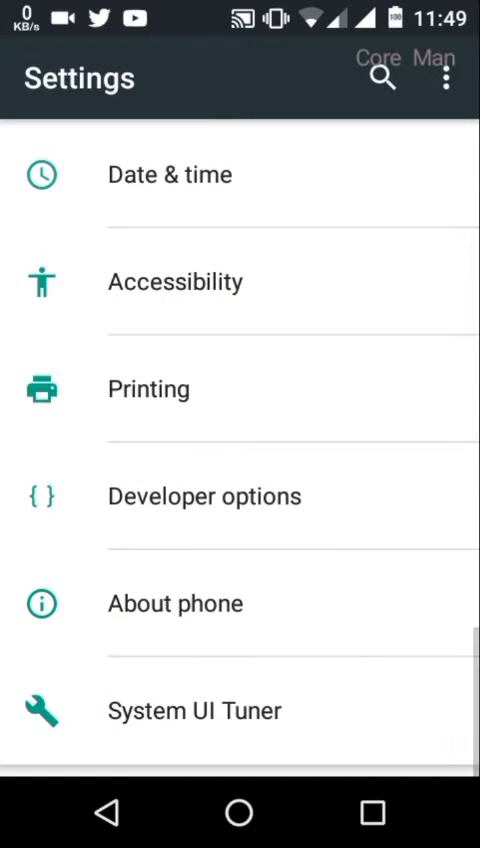
{"action": "left_click", "coordinate": [274, 621]}
{"action": "scroll", "coordinate": [325, 549], "scroll_direction": "down", "scroll_amount": 5}
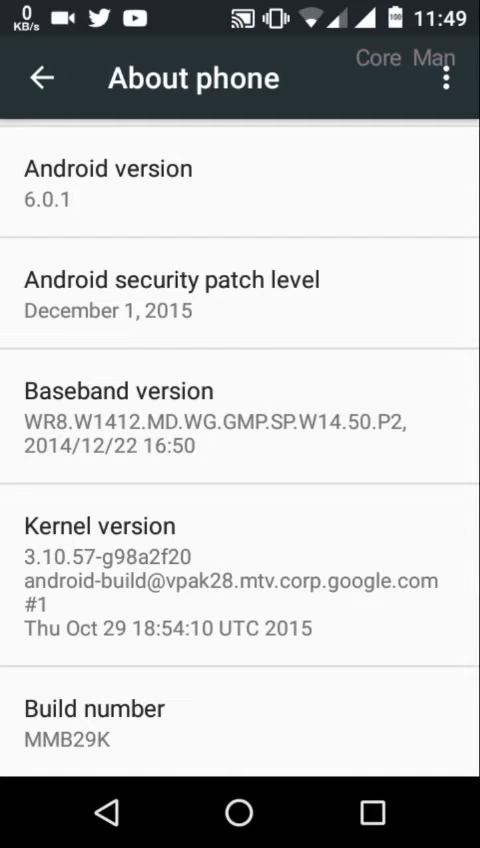
Tap Build number MMB29K until 'already a developer' appears, then go to the home screen
{"action": "left_click", "coordinate": [200, 725]}
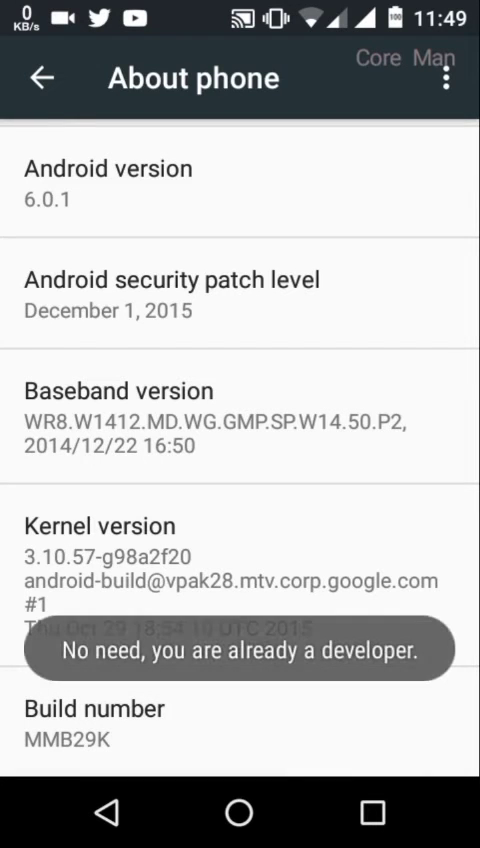
{"action": "left_click", "coordinate": [274, 715]}
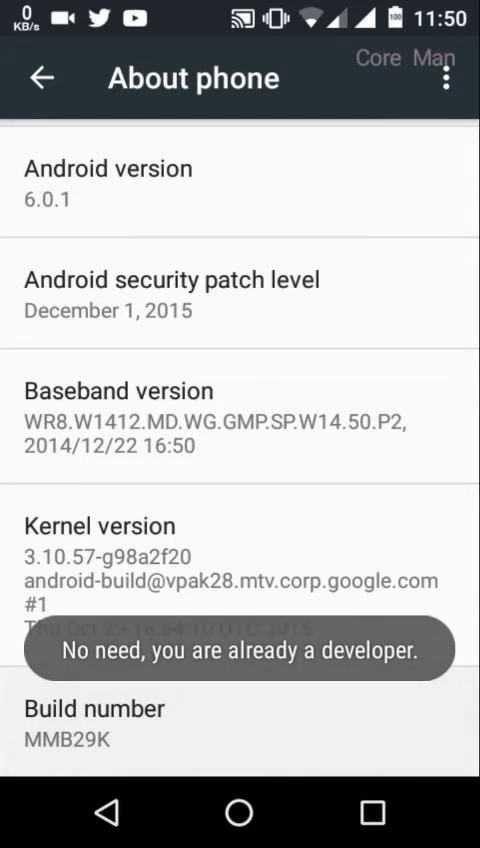
{"action": "left_click", "coordinate": [244, 720]}
{"action": "left_click", "coordinate": [245, 723]}
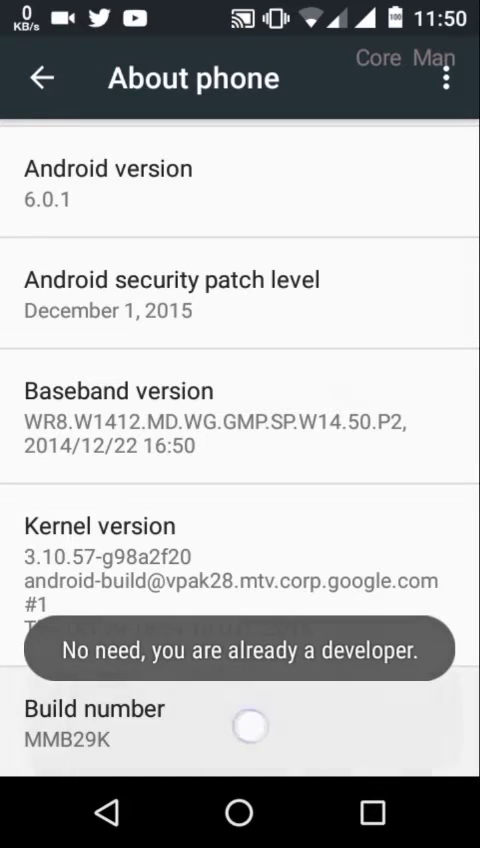
{"action": "left_click", "coordinate": [240, 810]}
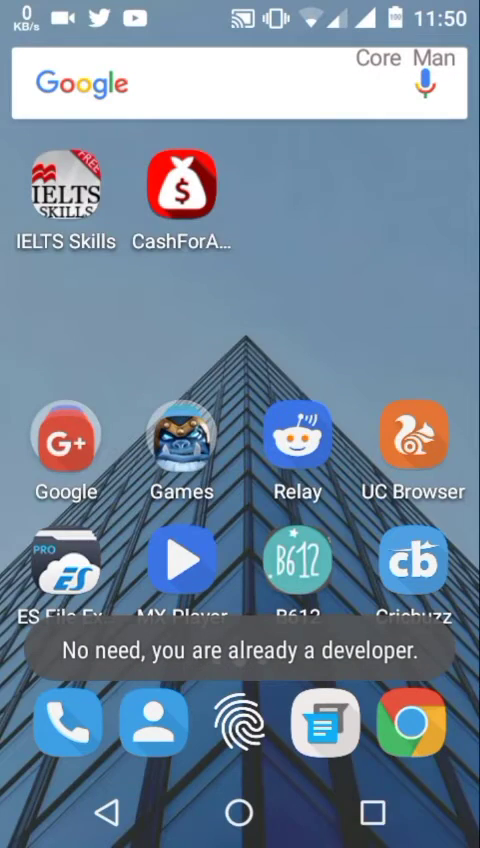